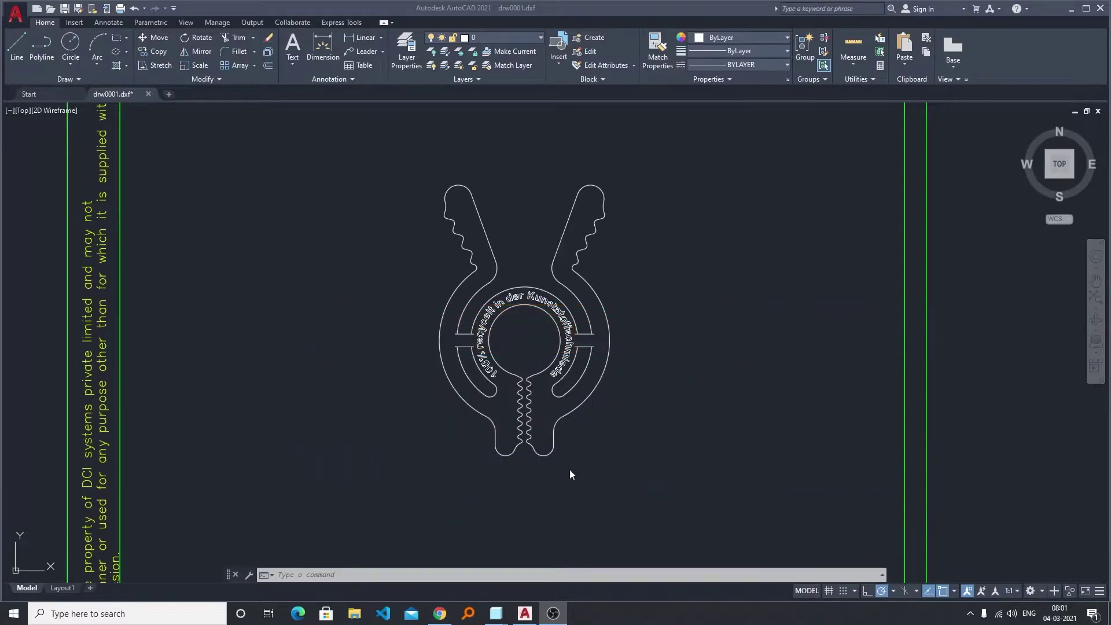
Step: Clear a stray selection, then dimension the neck gap as 0.0731, placed below the clip
{"action": "left_click", "coordinate": [697, 392]}
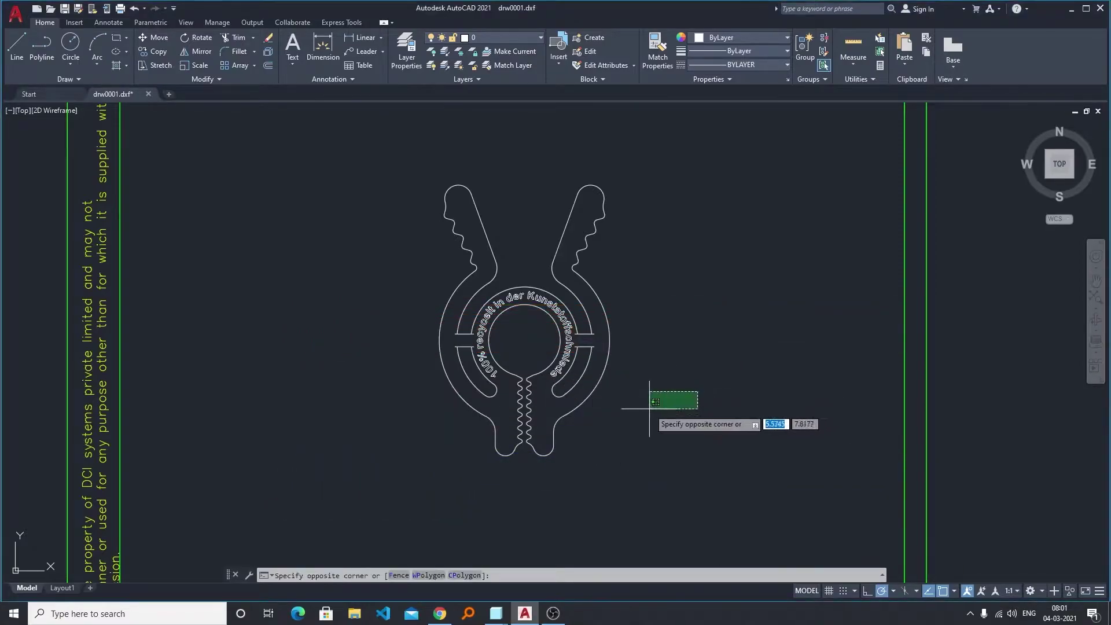
{"action": "left_click", "coordinate": [701, 457]}
{"action": "scroll", "coordinate": [531, 464], "scroll_direction": "up", "scroll_amount": 4}
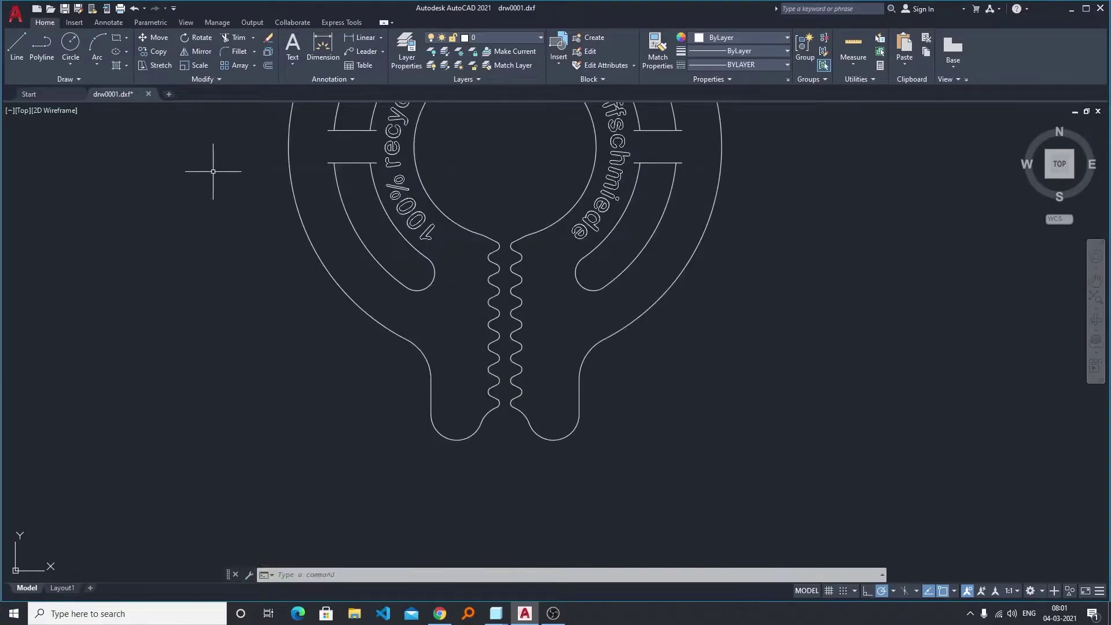
{"action": "left_click", "coordinate": [323, 52]}
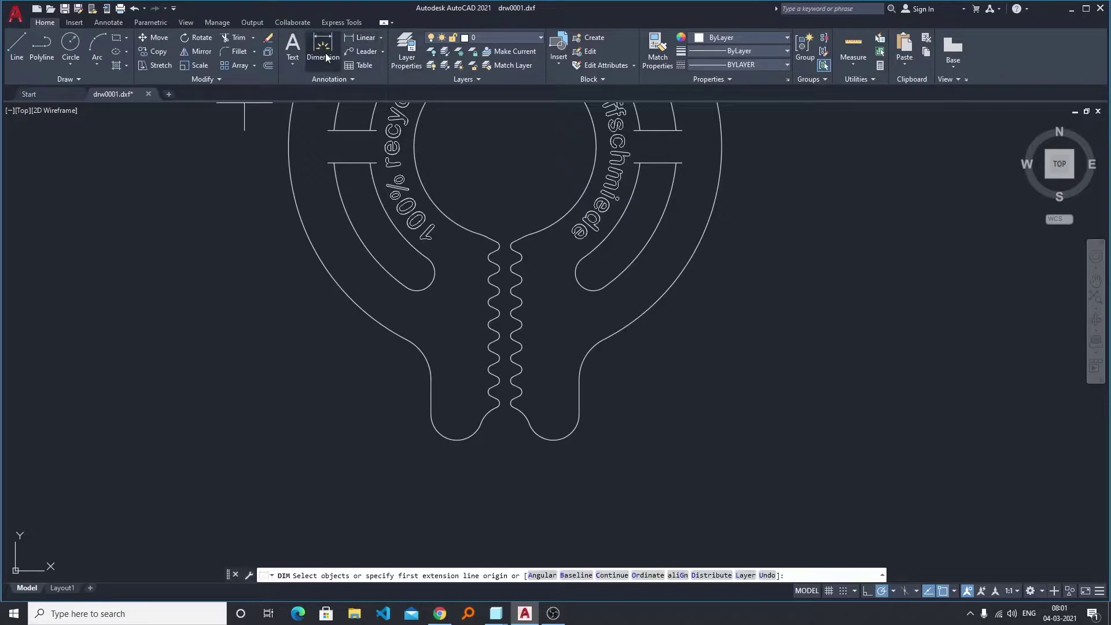
{"action": "scroll", "coordinate": [476, 441], "scroll_direction": "up", "scroll_amount": 2}
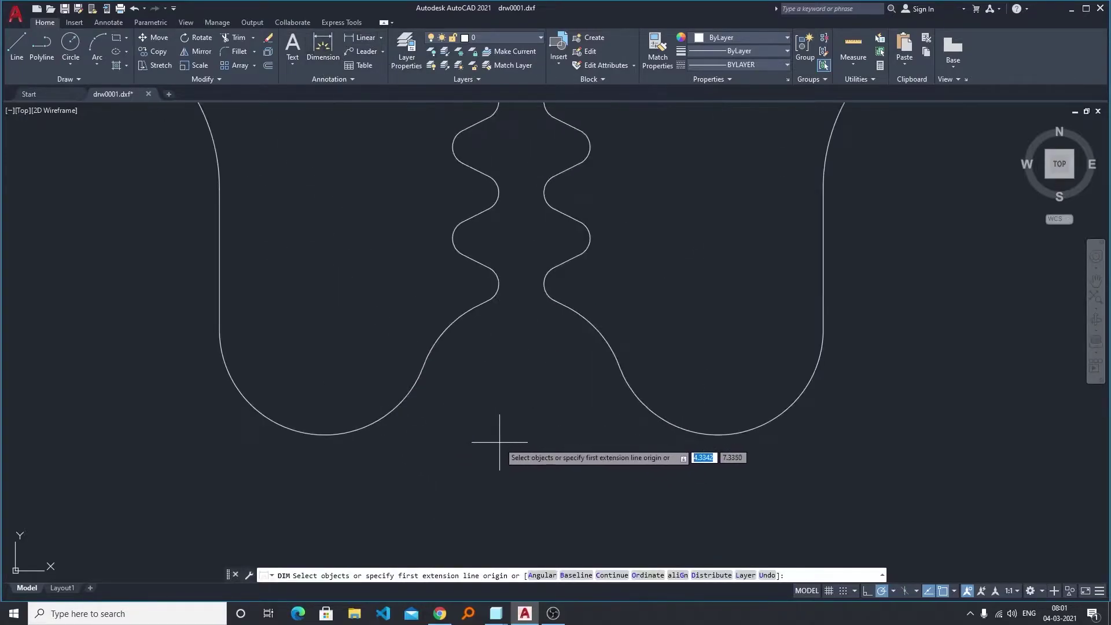
{"action": "scroll", "coordinate": [503, 442], "scroll_direction": "up", "scroll_amount": 2}
{"action": "key", "text": "Return"}
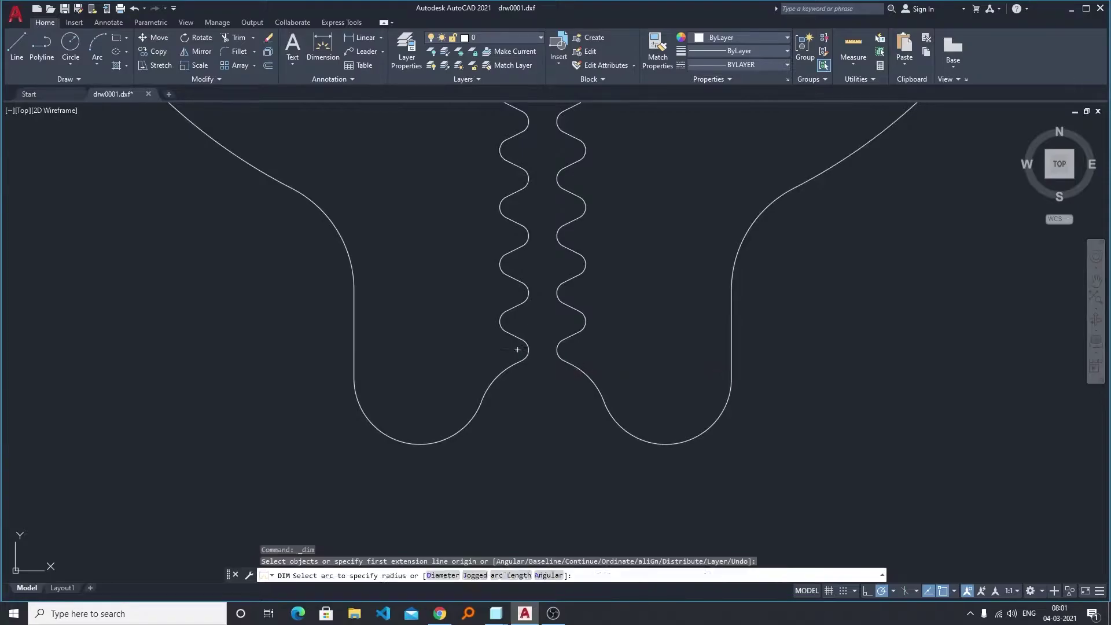
{"action": "left_click", "coordinate": [526, 350]}
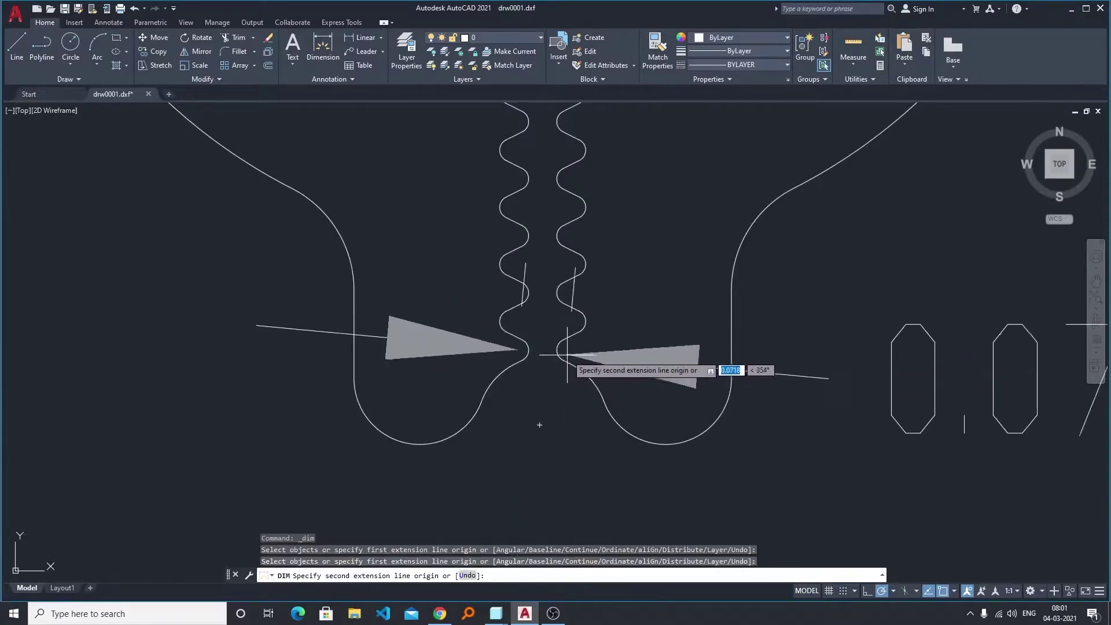
{"action": "left_click", "coordinate": [564, 349]}
{"action": "middle_click_drag", "start_coordinate": [564, 352], "coordinate": [637, 475]}
{"action": "scroll", "coordinate": [548, 369], "scroll_direction": "up", "scroll_amount": 2}
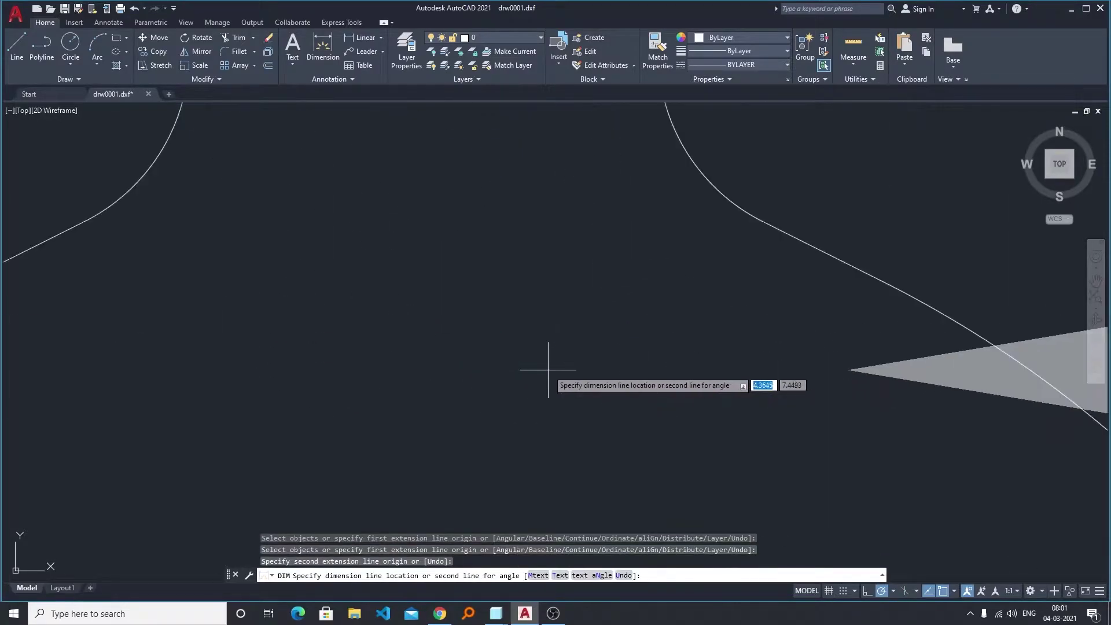
{"action": "scroll", "coordinate": [550, 377], "scroll_direction": "down", "scroll_amount": 2}
{"action": "scroll", "coordinate": [538, 408], "scroll_direction": "down", "scroll_amount": 2}
{"action": "left_click", "coordinate": [604, 417]}
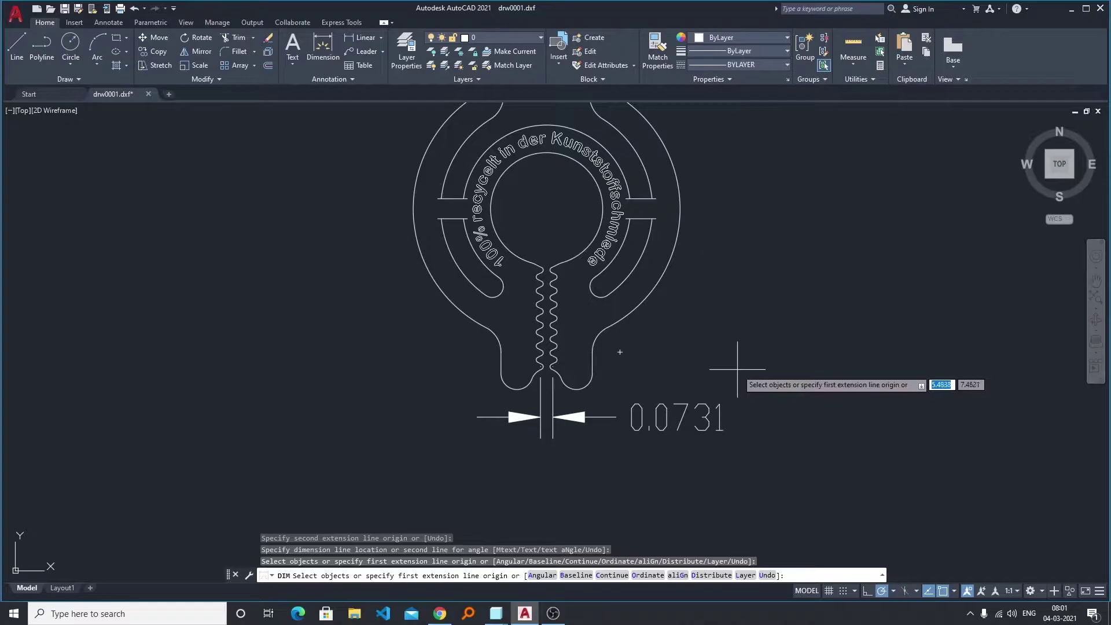
{"action": "key", "text": "Return"}
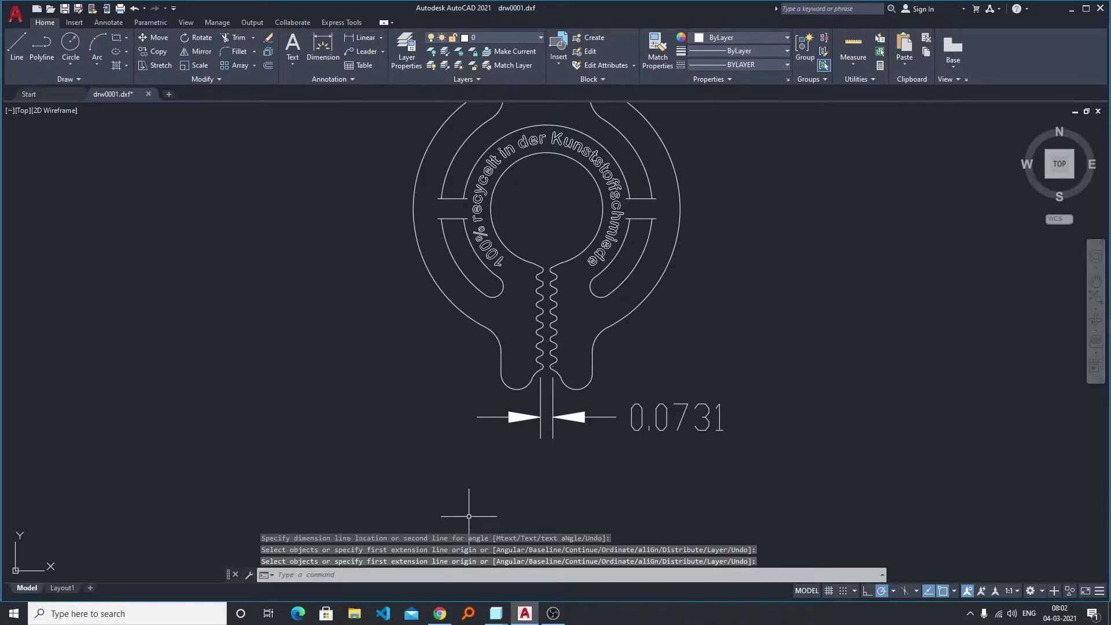
Step: Run -DWGUNITS from the command line to list the length unit options
{"action": "left_click", "coordinate": [353, 576]}
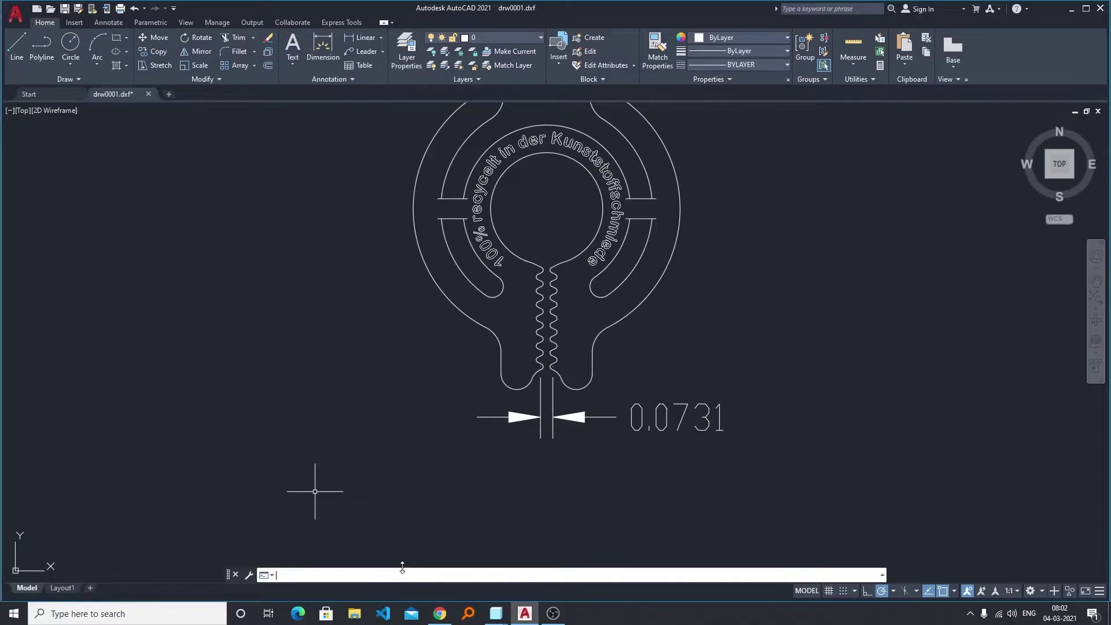
{"action": "type", "text": "-Dw"}
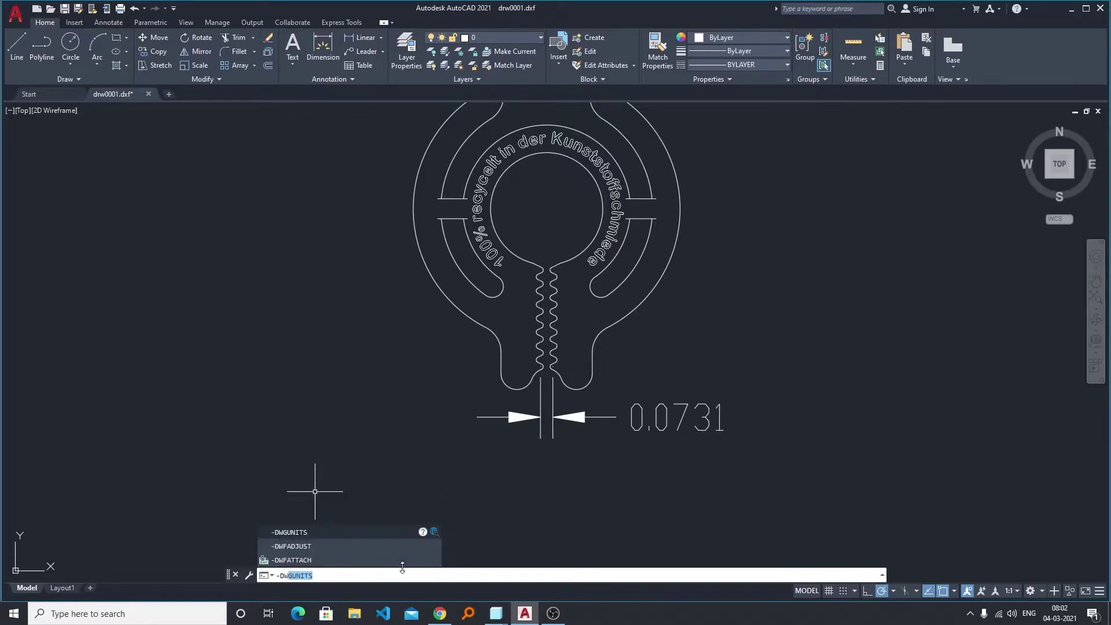
{"action": "key", "text": "Return"}
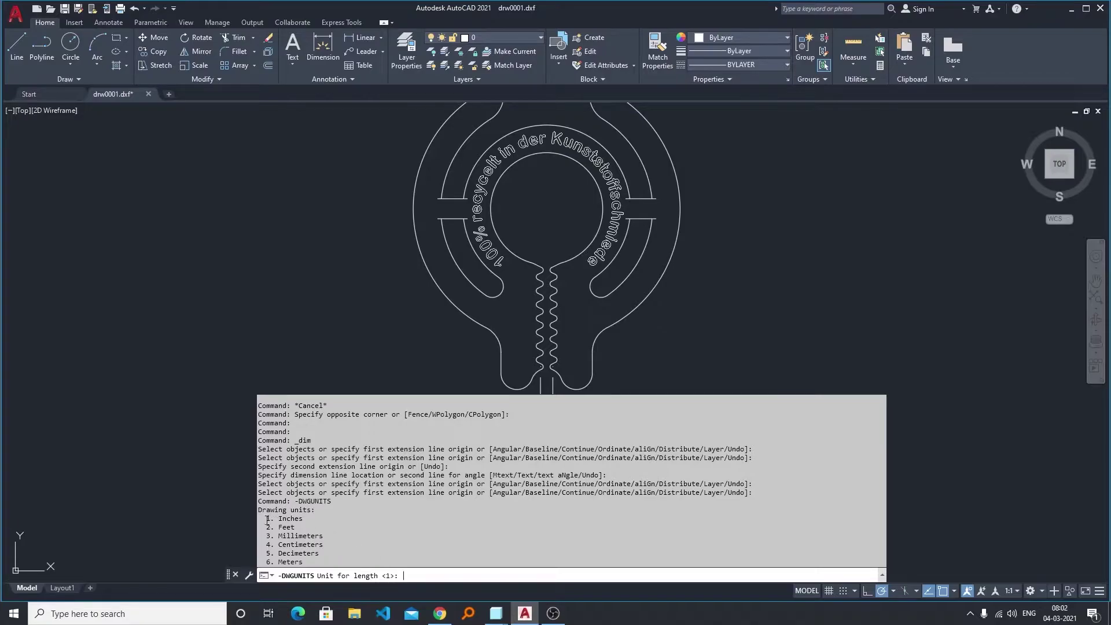
Step: Choose Millimeters for length, keep Decimal format, and set precision to 3
{"action": "left_click_drag", "start_coordinate": [268, 519], "coordinate": [305, 519]}
{"action": "left_click_drag", "start_coordinate": [265, 536], "coordinate": [321, 537]}
{"action": "left_click", "coordinate": [414, 576]}
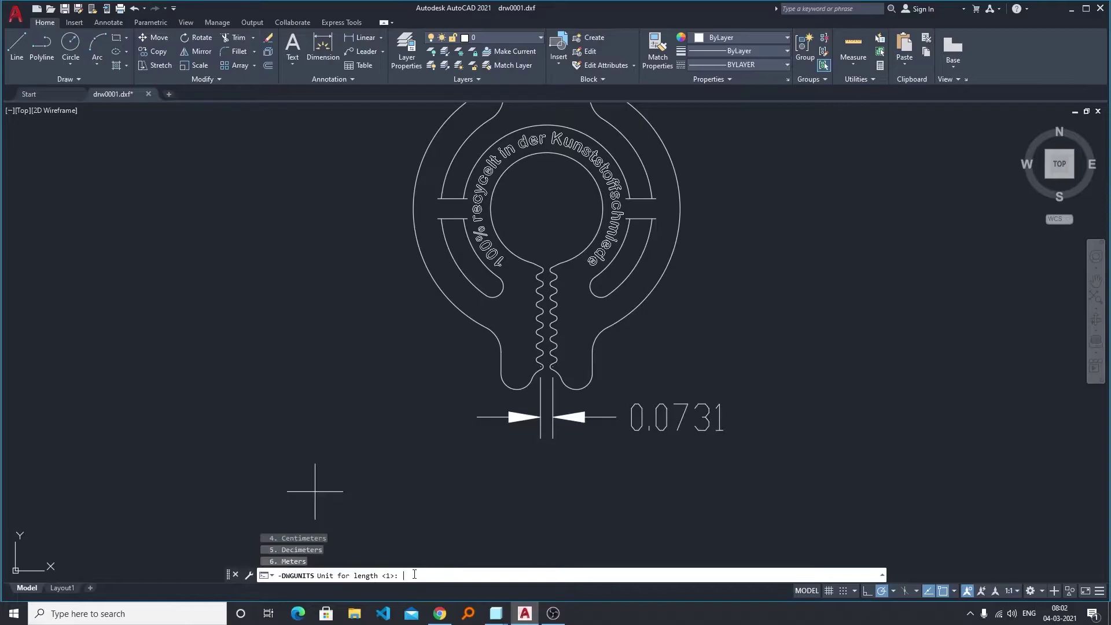
{"action": "type", "text": "3"}
{"action": "key", "text": "Return"}
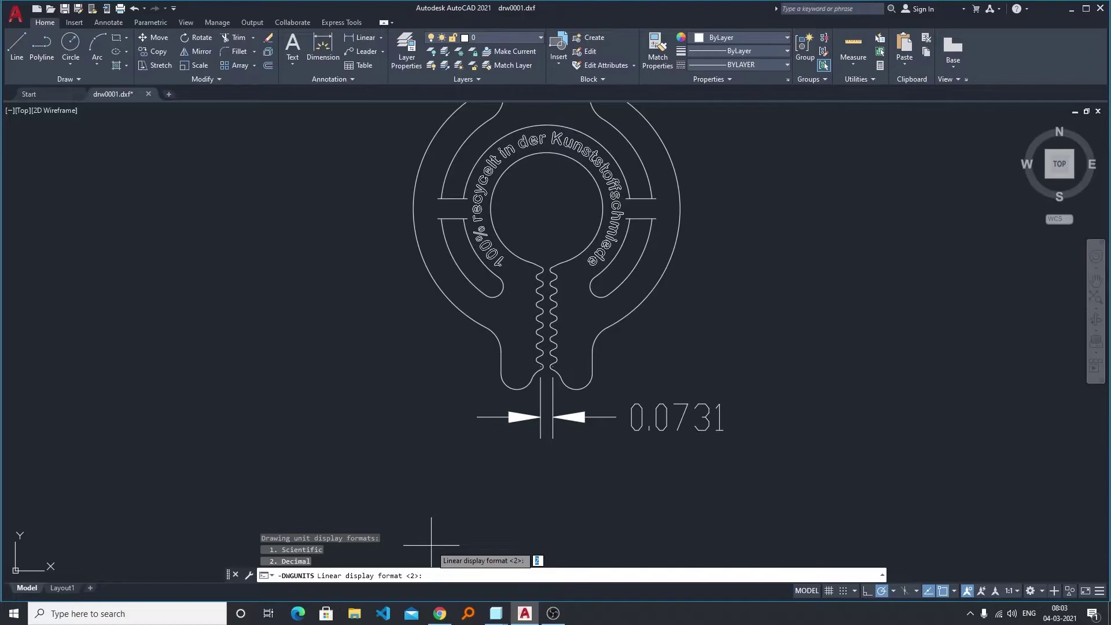
{"action": "key", "text": "Return"}
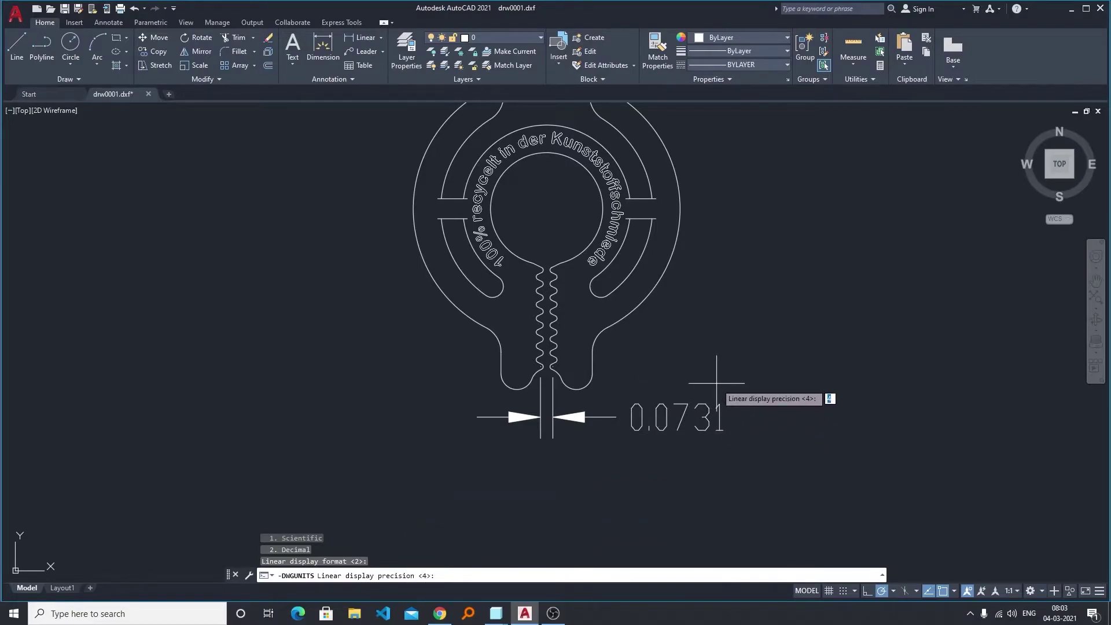
{"action": "type", "text": "3"}
{"action": "key", "text": "Return"}
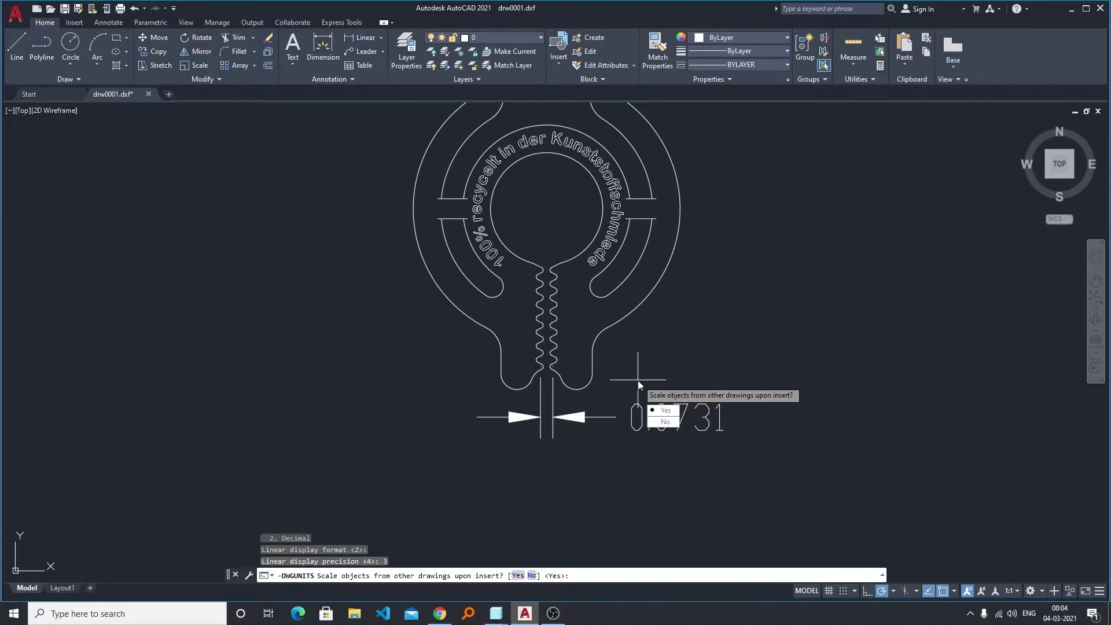
Step: Answer Yes to scaling inserts, matching INSUNITS, and scaling existing objects
{"action": "key", "text": "Return"}
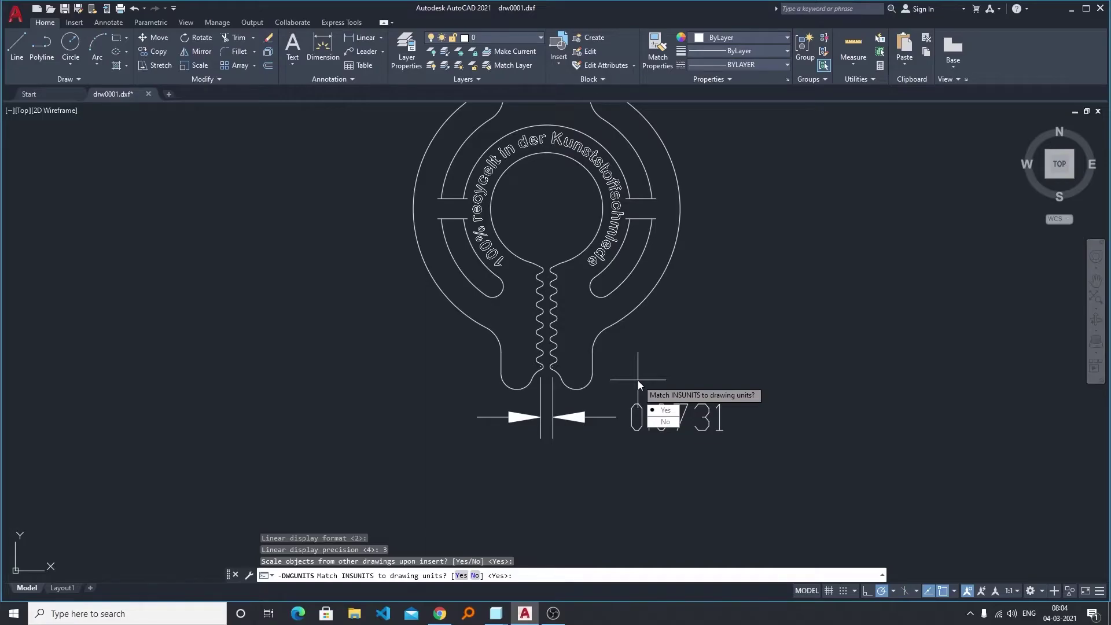
{"action": "key", "text": "Return"}
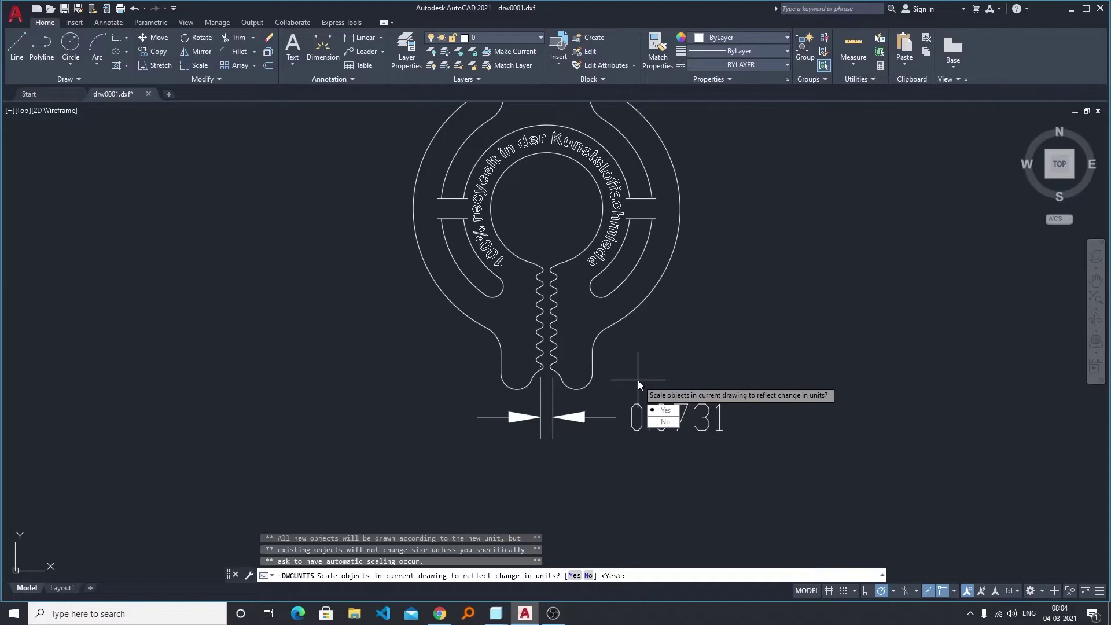
{"action": "key", "text": "Return"}
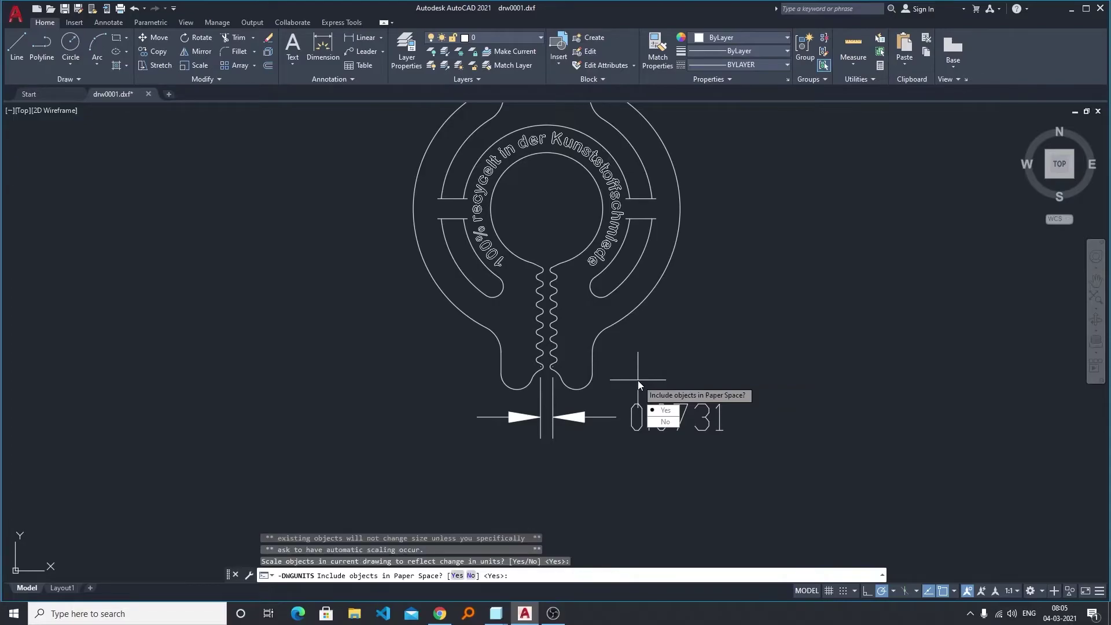
Step: Include Paper Space objects so the rescale runs and the dimension reads 1.8556
{"action": "key", "text": "Return"}
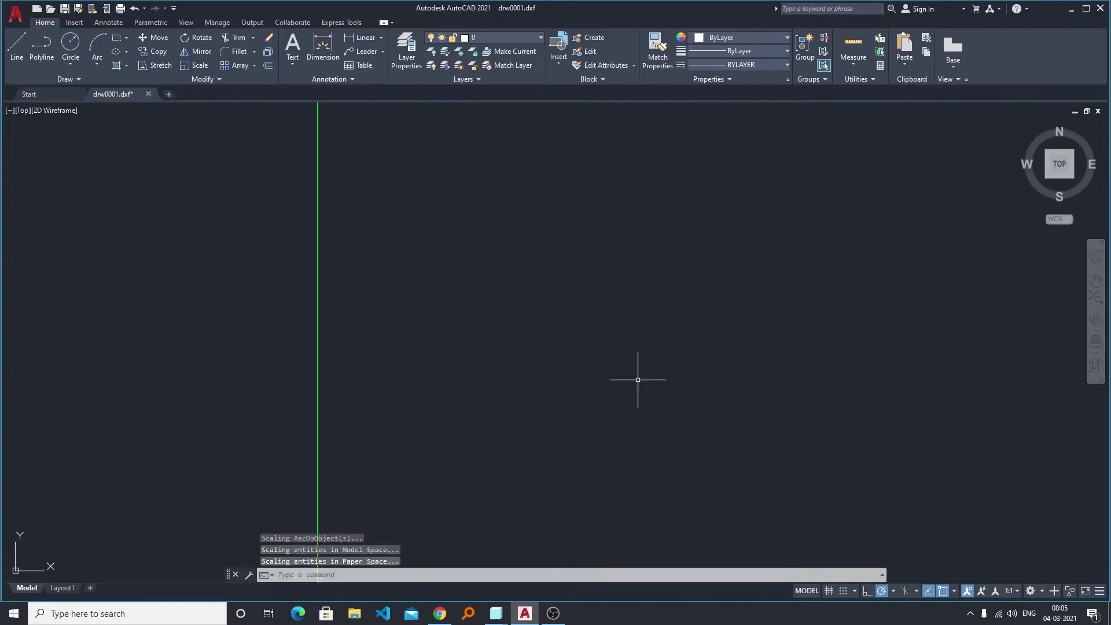
{"action": "scroll", "coordinate": [599, 330], "scroll_direction": "down", "scroll_amount": 2}
{"action": "scroll", "coordinate": [521, 273], "scroll_direction": "down", "scroll_amount": 2}
{"action": "scroll", "coordinate": [500, 305], "scroll_direction": "down", "scroll_amount": 2}
{"action": "scroll", "coordinate": [516, 374], "scroll_direction": "down", "scroll_amount": 1}
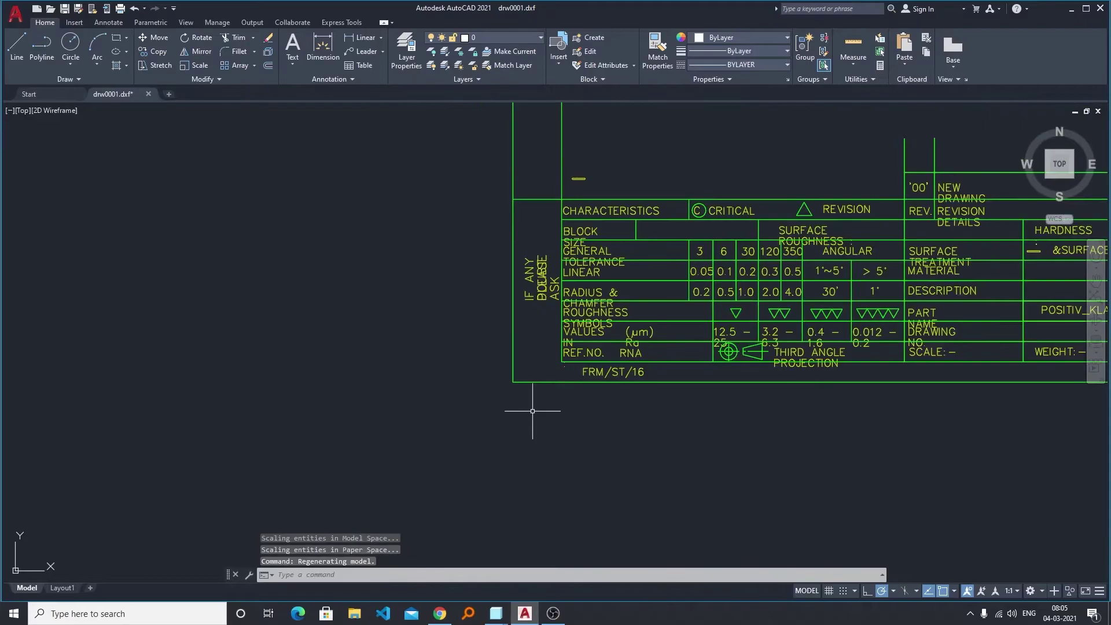
{"action": "scroll", "coordinate": [525, 406], "scroll_direction": "down", "scroll_amount": 1}
{"action": "scroll", "coordinate": [533, 410], "scroll_direction": "down", "scroll_amount": 2}
{"action": "scroll", "coordinate": [525, 408], "scroll_direction": "down", "scroll_amount": 2}
{"action": "scroll", "coordinate": [523, 408], "scroll_direction": "up", "scroll_amount": 4}
{"action": "scroll", "coordinate": [534, 405], "scroll_direction": "up", "scroll_amount": 2}
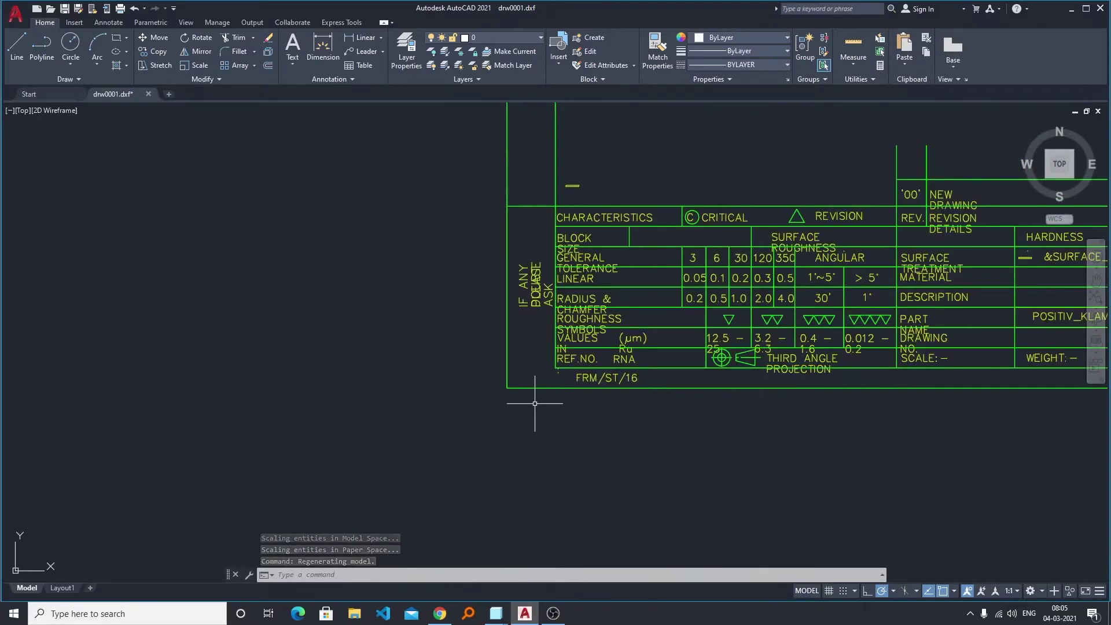
{"action": "scroll", "coordinate": [533, 404], "scroll_direction": "down", "scroll_amount": 1}
{"action": "scroll", "coordinate": [535, 401], "scroll_direction": "down", "scroll_amount": 3}
{"action": "scroll", "coordinate": [579, 255], "scroll_direction": "up", "scroll_amount": 4}
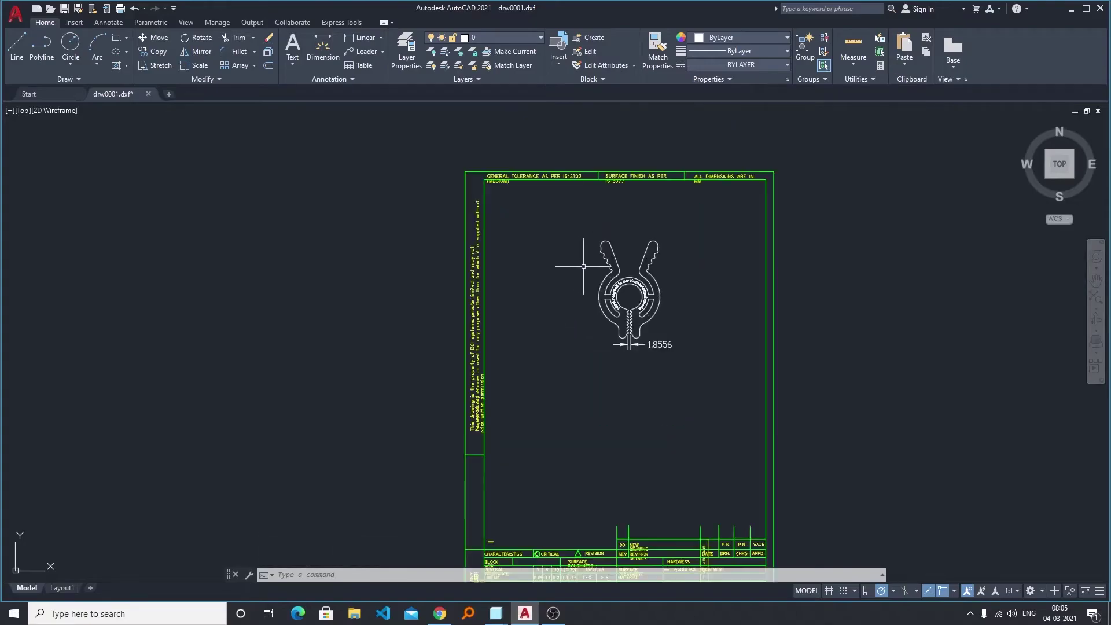
{"action": "scroll", "coordinate": [646, 352], "scroll_direction": "up", "scroll_amount": 4}
{"action": "scroll", "coordinate": [662, 380], "scroll_direction": "up", "scroll_amount": 3}
{"action": "scroll", "coordinate": [689, 439], "scroll_direction": "down", "scroll_amount": 1}
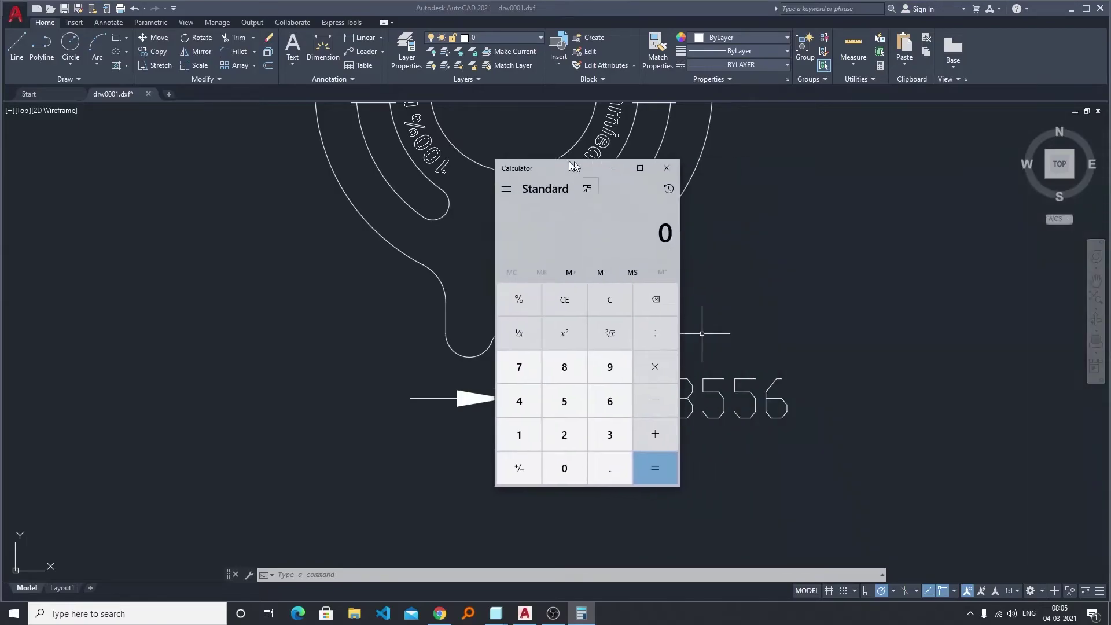
Step: Move the calculator aside and divide 1.8556 by 25.4, giving 0.0730551181102362
{"action": "left_click_drag", "start_coordinate": [550, 163], "coordinate": [361, 164]}
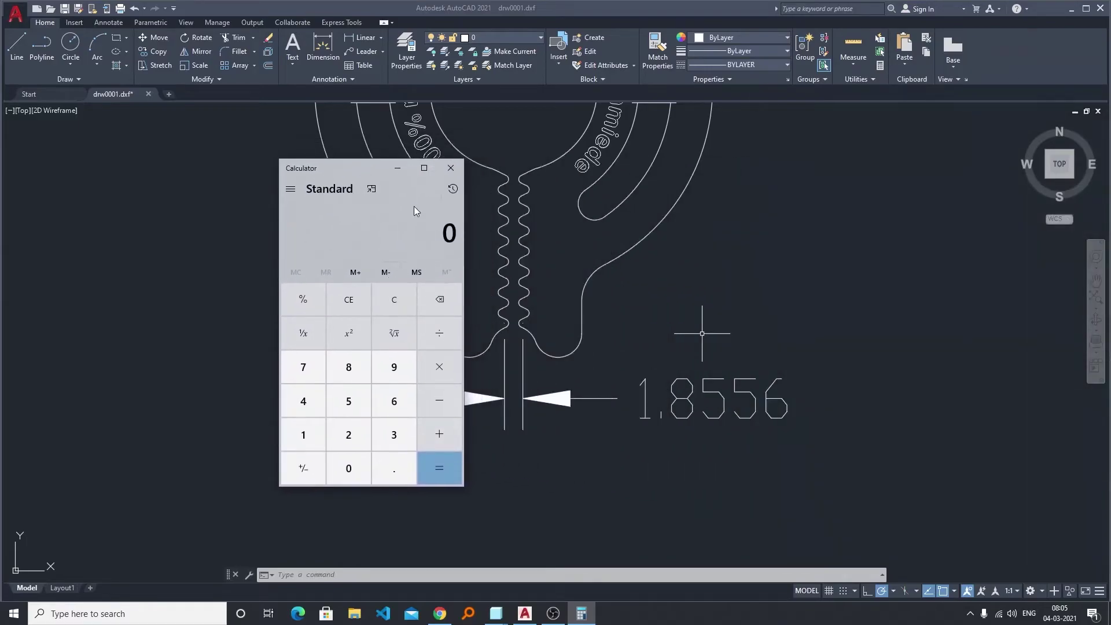
{"action": "type", "text": "1.8556 ÷ "}
{"action": "type", "text": "25.4"}
{"action": "key", "text": "Return"}
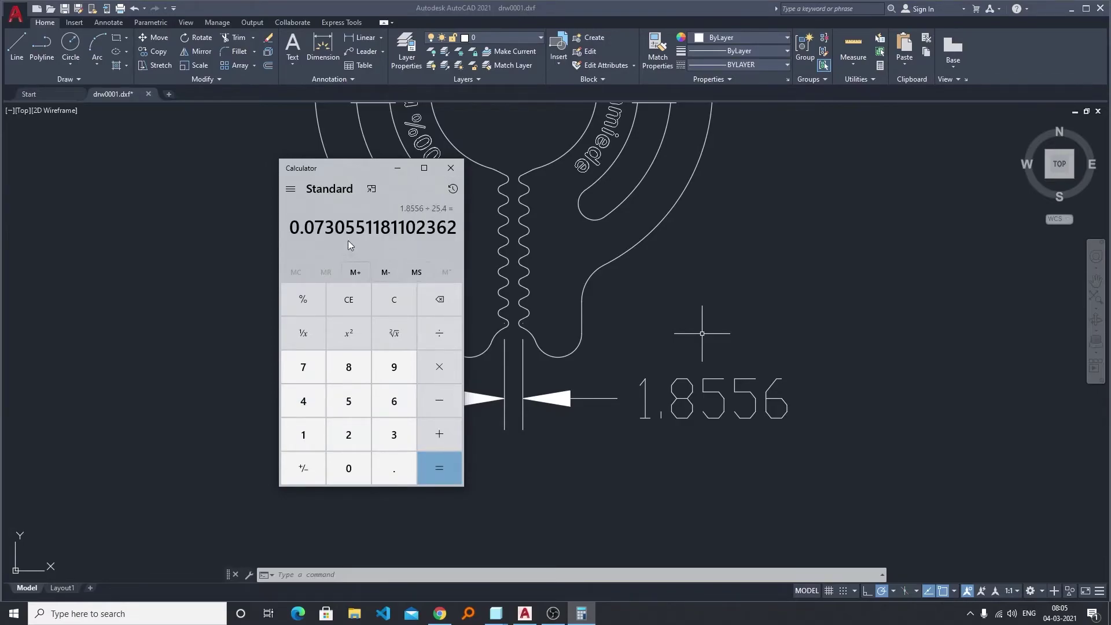
{"action": "left_click_drag", "start_coordinate": [306, 228], "coordinate": [345, 228]}
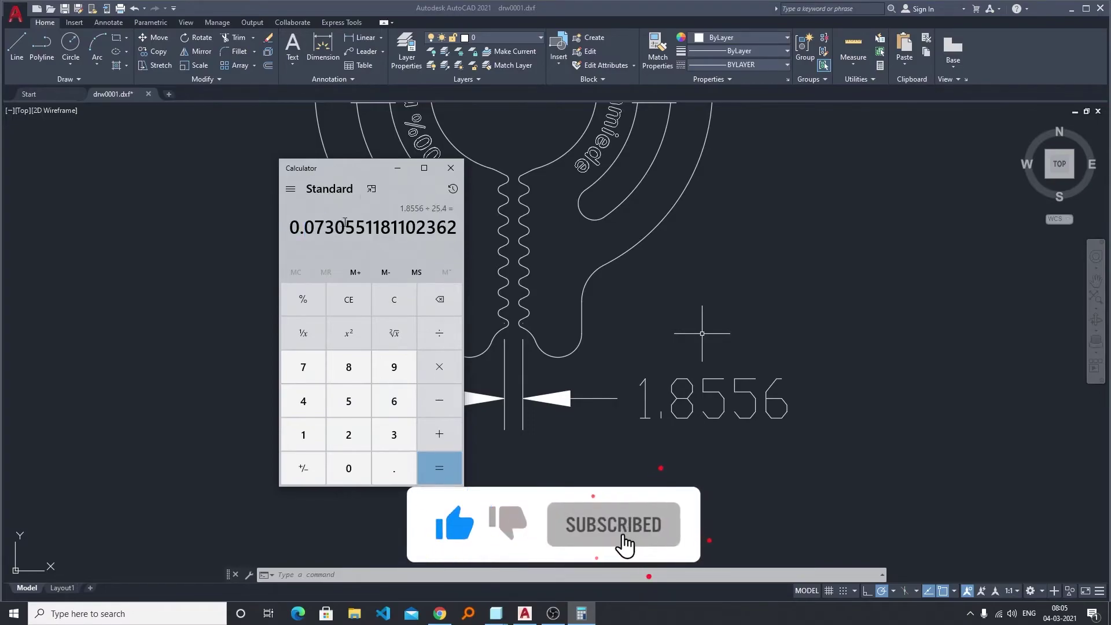
{"action": "left_click_drag", "start_coordinate": [336, 228], "coordinate": [302, 228]}
{"action": "left_click", "coordinate": [323, 227]}
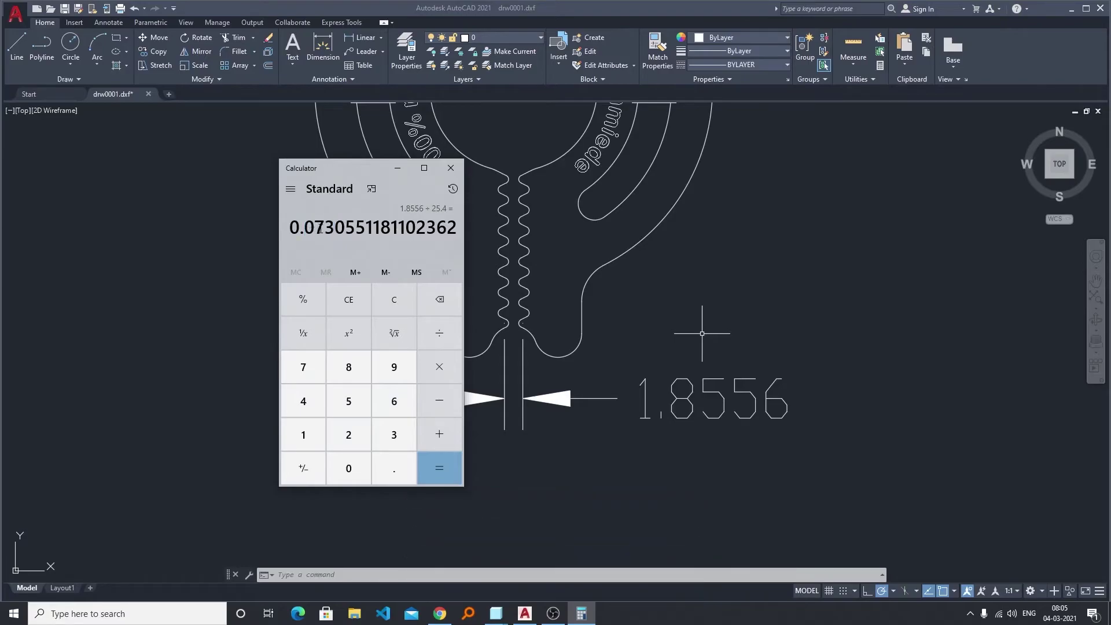
{"action": "left_click", "coordinate": [452, 169]}
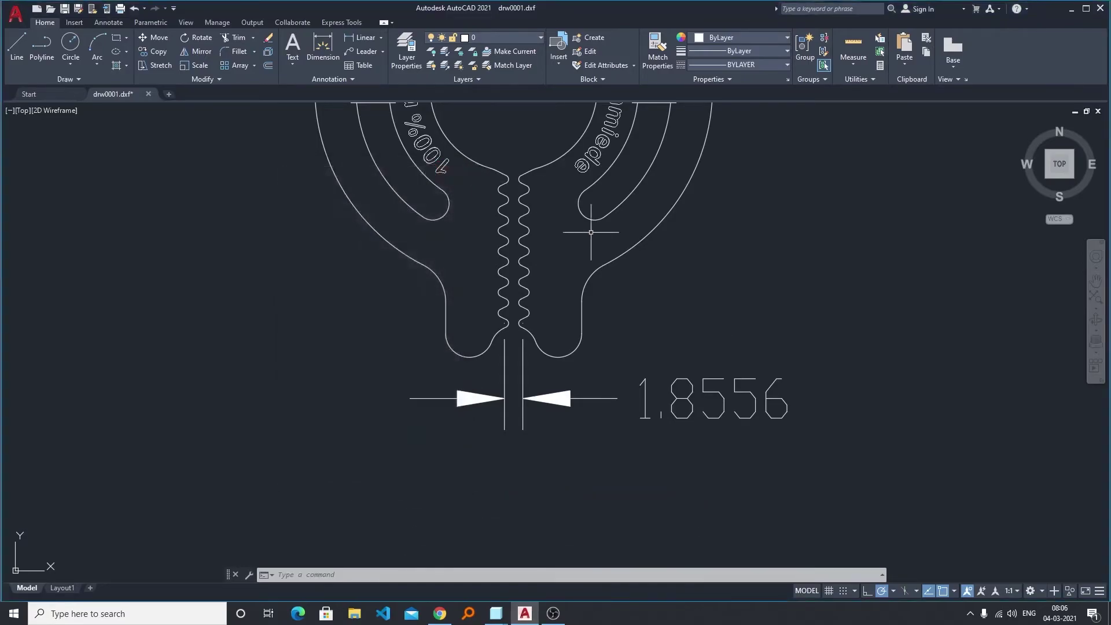
{"action": "scroll", "coordinate": [566, 470], "scroll_direction": "down", "scroll_amount": 2}
{"action": "scroll", "coordinate": [566, 470], "scroll_direction": "down", "scroll_amount": 1}
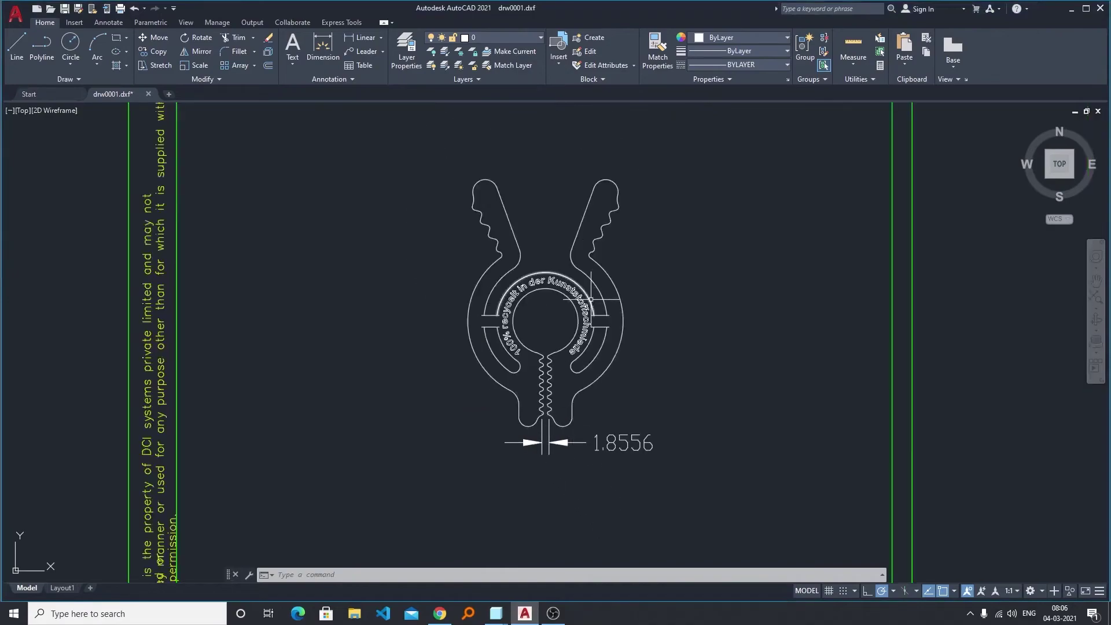